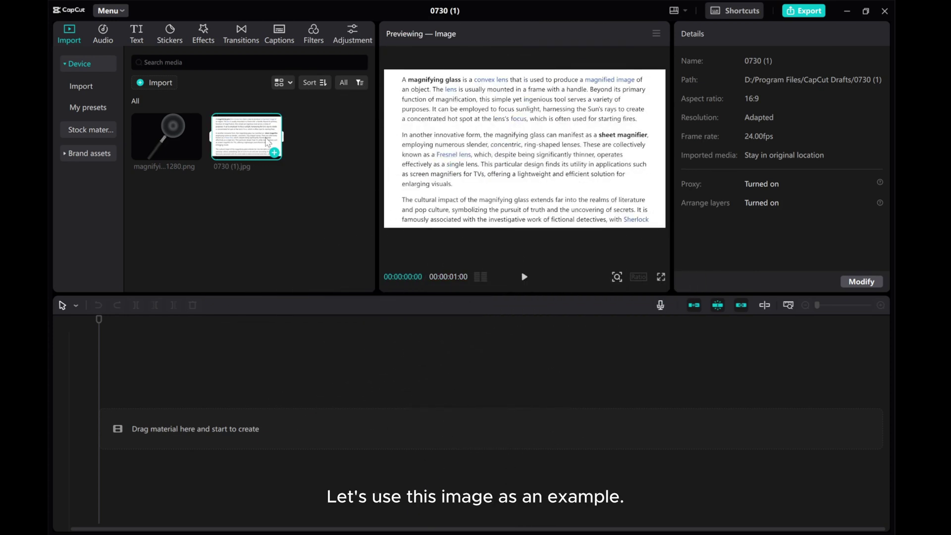
Step: Add the 0730 (1).jpg text image to the timeline and stretch it to 00:00:09:00
{"action": "left_click", "coordinate": [275, 153]}
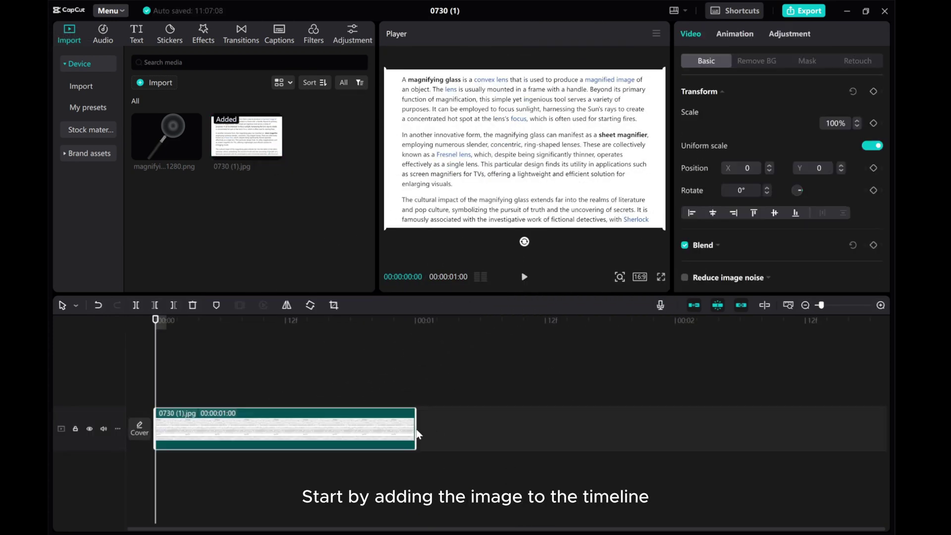
{"action": "left_click_drag", "start_coordinate": [416, 435], "coordinate": [730, 434]}
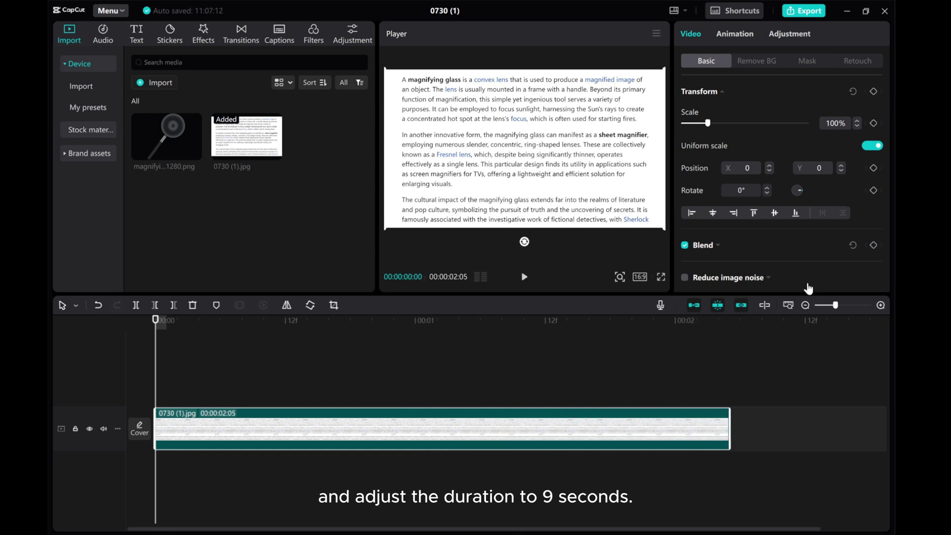
{"action": "left_click", "coordinate": [803, 309]}
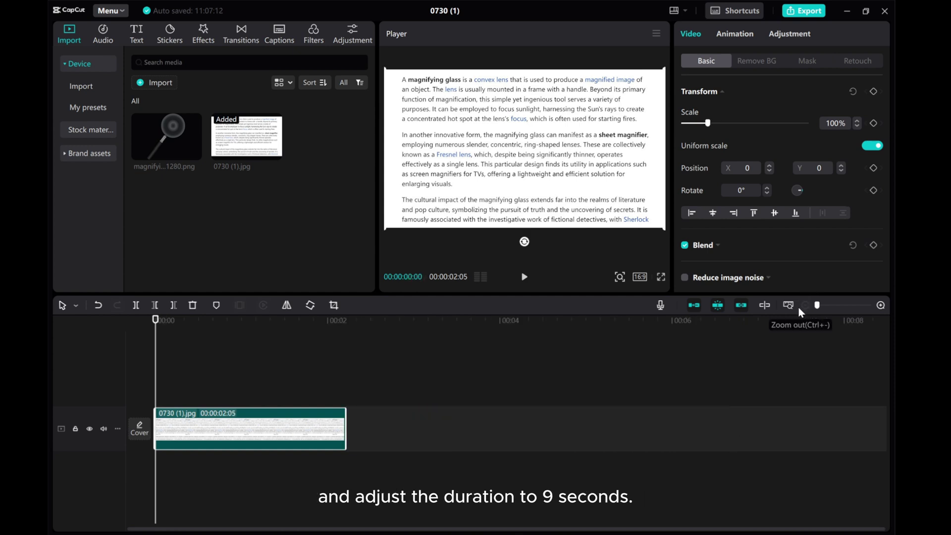
{"action": "left_click_drag", "start_coordinate": [347, 434], "coordinate": [224, 411]}
{"action": "left_click", "coordinate": [806, 306]}
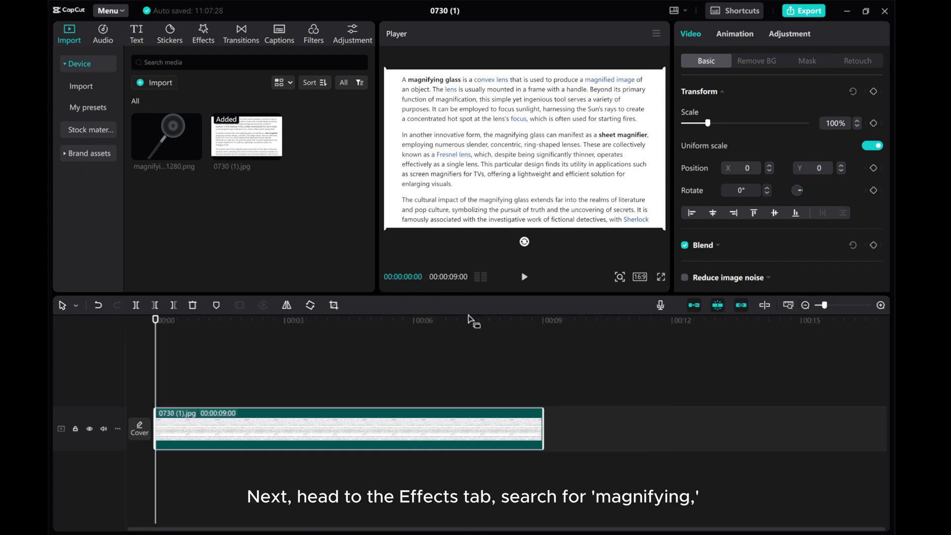
Step: Search the effects for 'magnifying' and add the Magnifying Glass effect above the image
{"action": "left_click", "coordinate": [201, 33]}
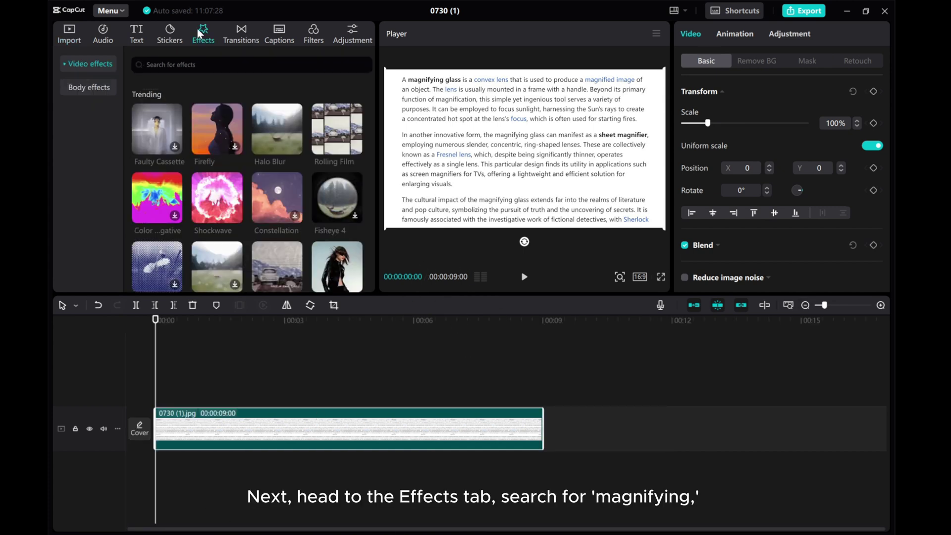
{"action": "left_click", "coordinate": [174, 64]}
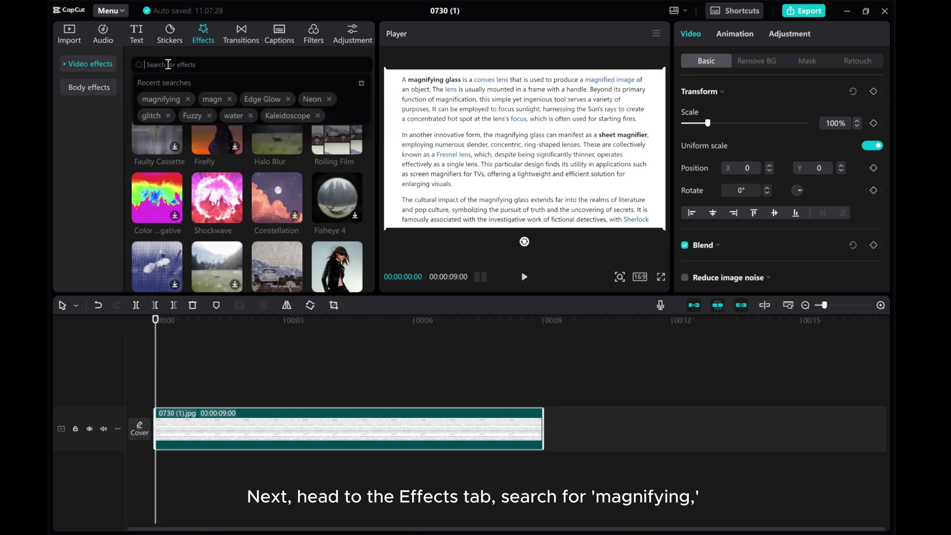
{"action": "left_click", "coordinate": [166, 101]}
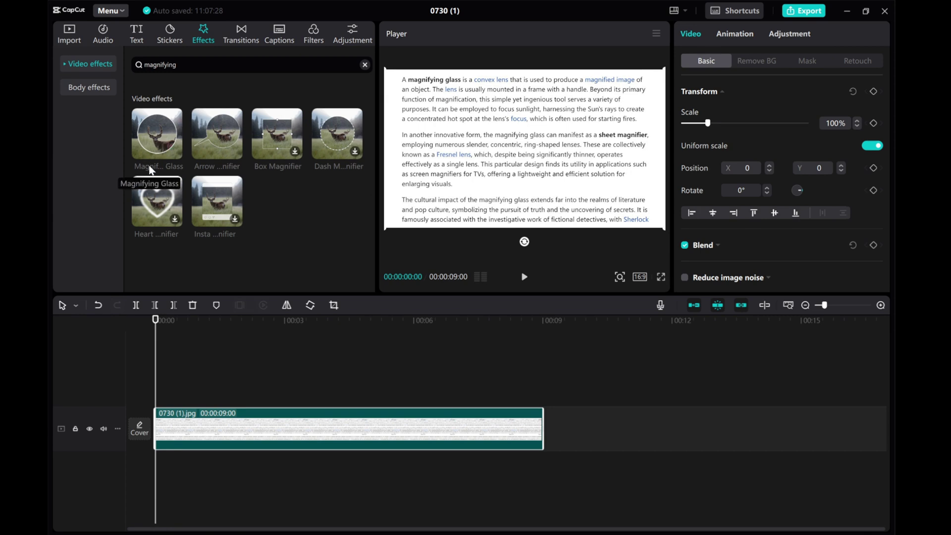
{"action": "left_click", "coordinate": [175, 151]}
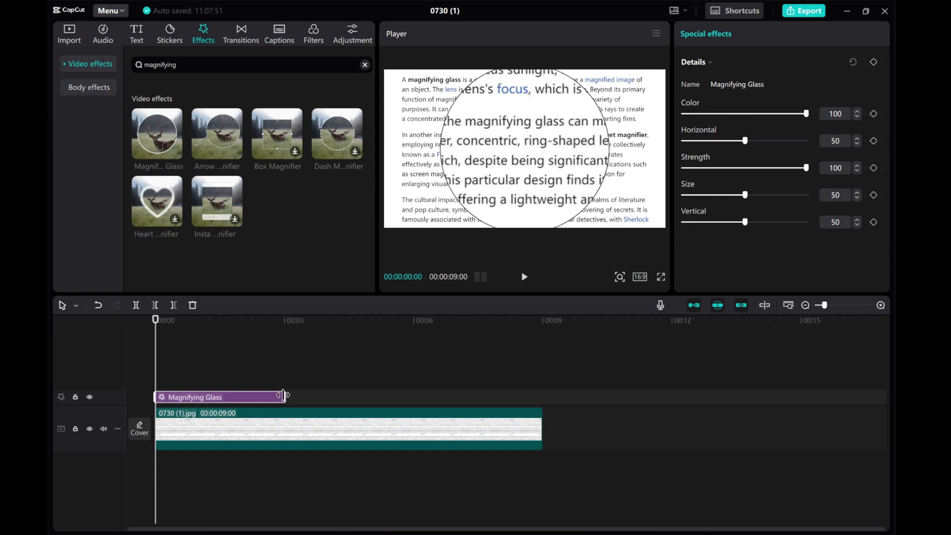
Step: Stretch the effect to 9 seconds and start moving the lens left and up over the text
{"action": "left_click_drag", "start_coordinate": [286, 397], "coordinate": [544, 402]}
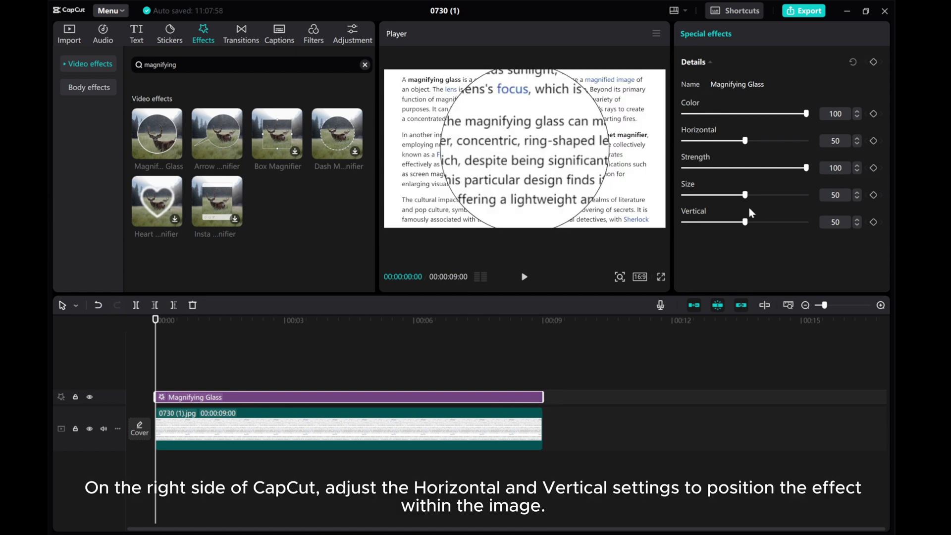
{"action": "left_click_drag", "start_coordinate": [745, 145], "coordinate": [728, 145]}
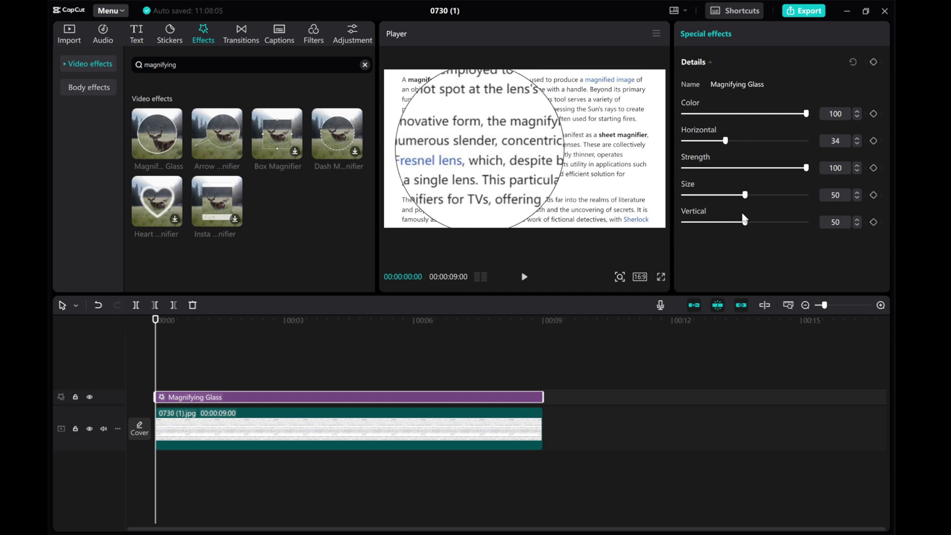
{"action": "left_click_drag", "start_coordinate": [746, 223], "coordinate": [757, 224]}
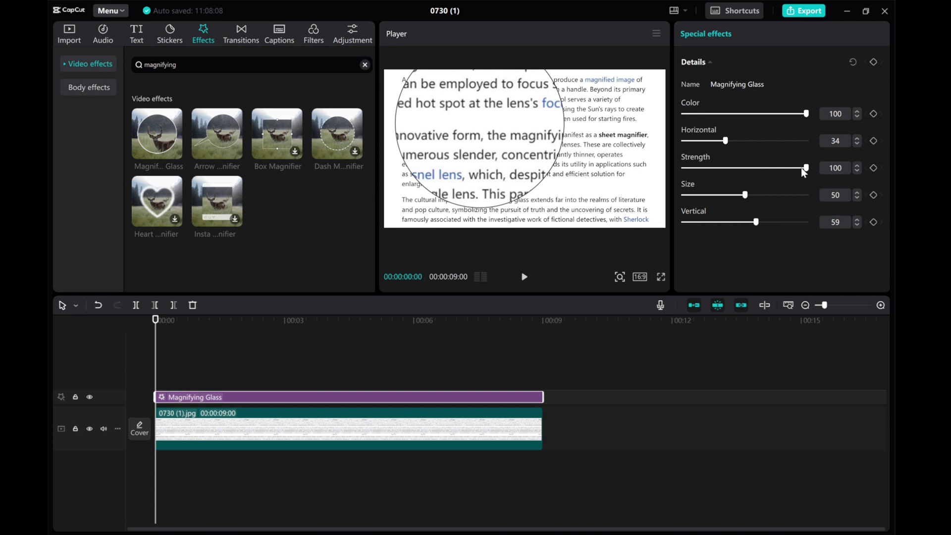
{"action": "mouse_move", "coordinate": [803, 168]}
{"action": "left_mouse_down"}
{"action": "mouse_move", "coordinate": [739, 169]}
{"action": "mouse_move", "coordinate": [808, 169]}
{"action": "left_mouse_up"}
Step: Shrink the lens to size 14 and settle it at Horizontal 9, Vertical 57
{"action": "left_click_drag", "start_coordinate": [745, 196], "coordinate": [703, 202]}
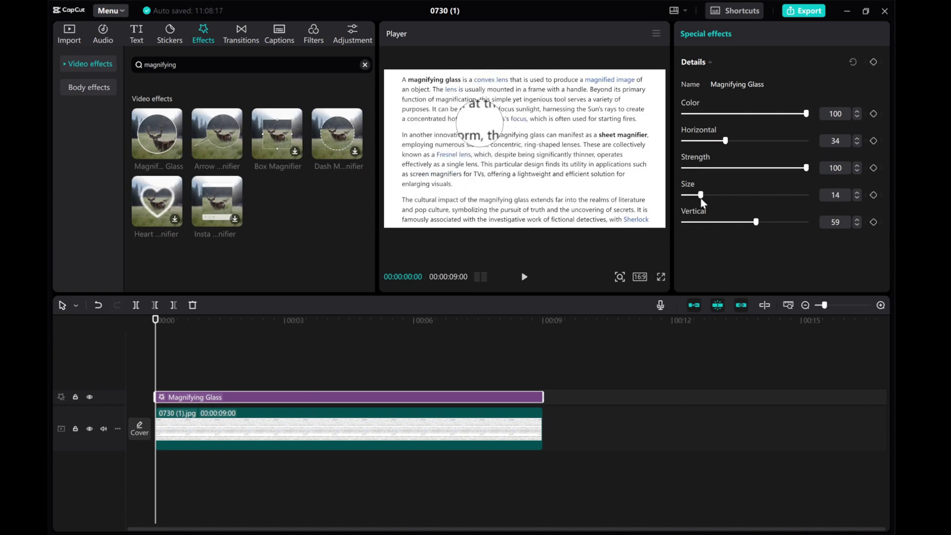
{"action": "left_click_drag", "start_coordinate": [725, 143], "coordinate": [700, 151]}
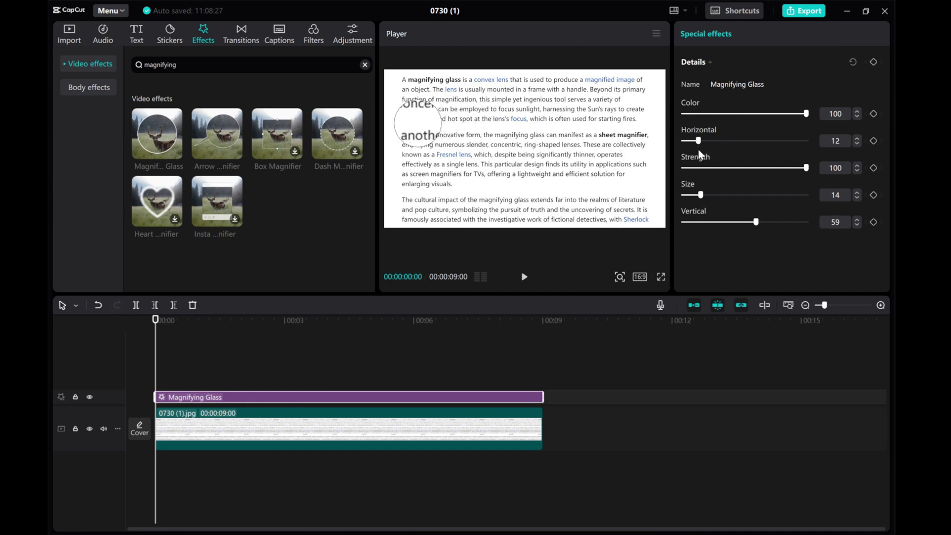
{"action": "left_click_drag", "start_coordinate": [754, 223], "coordinate": [755, 221]}
{"action": "left_click_drag", "start_coordinate": [700, 143], "coordinate": [698, 149]}
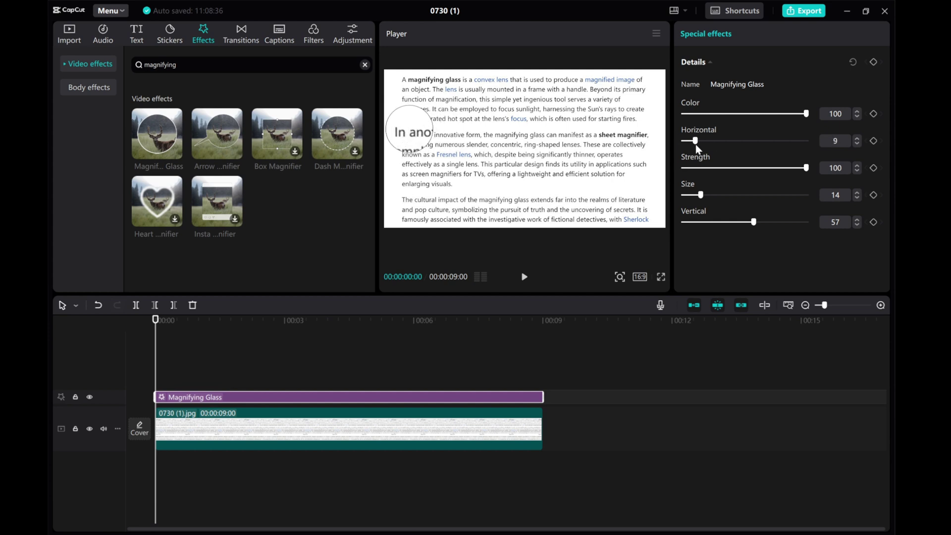
{"action": "left_click_drag", "start_coordinate": [753, 222], "coordinate": [754, 221]}
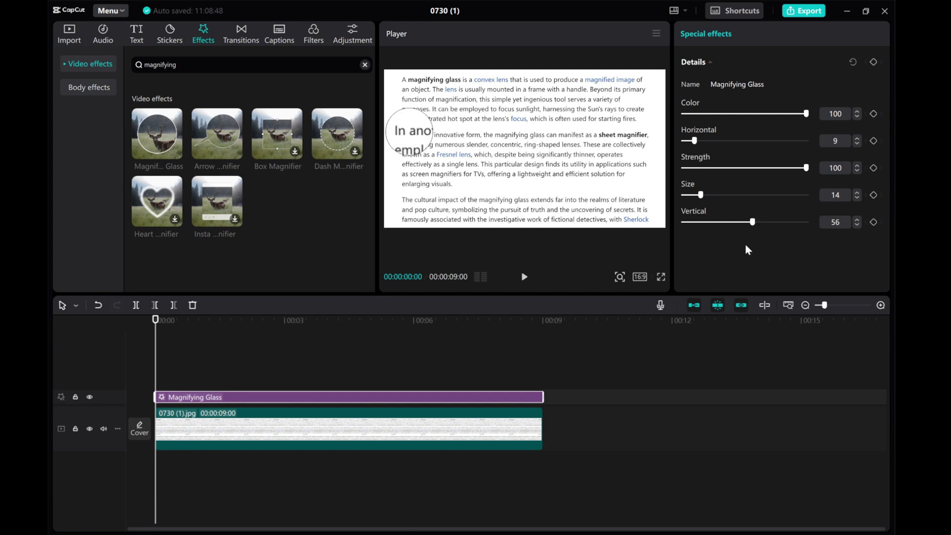
{"action": "left_click_drag", "start_coordinate": [752, 222], "coordinate": [753, 223]}
Step: Keyframe Horizontal 9 at the start, then set Horizontal 90 at the 4-second mark
{"action": "left_click", "coordinate": [874, 140]}
{"action": "left_click_drag", "start_coordinate": [158, 369], "coordinate": [328, 373]}
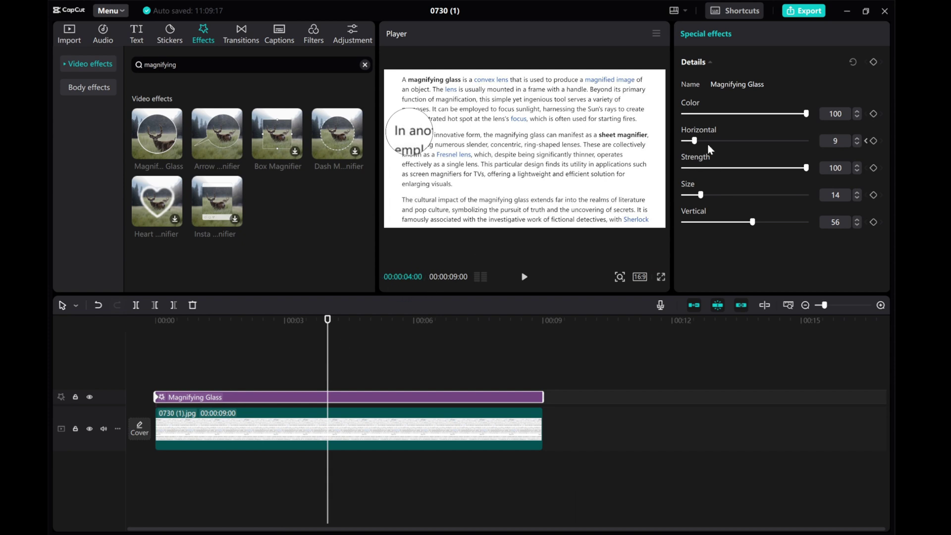
{"action": "left_click_drag", "start_coordinate": [694, 141], "coordinate": [796, 141]}
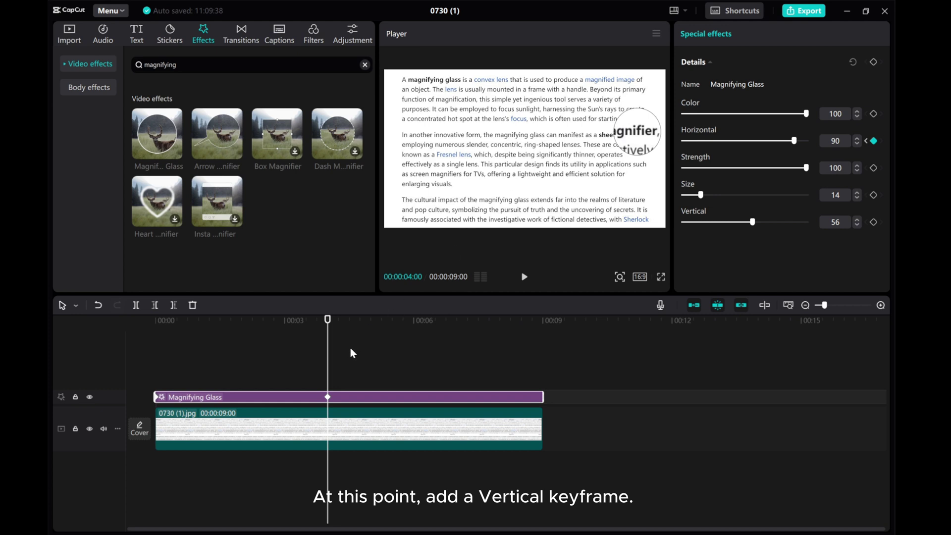
Step: Keyframe Vertical 56 at 4 seconds and lower the lens to Vertical 42 at 7 seconds
{"action": "left_click", "coordinate": [874, 222]}
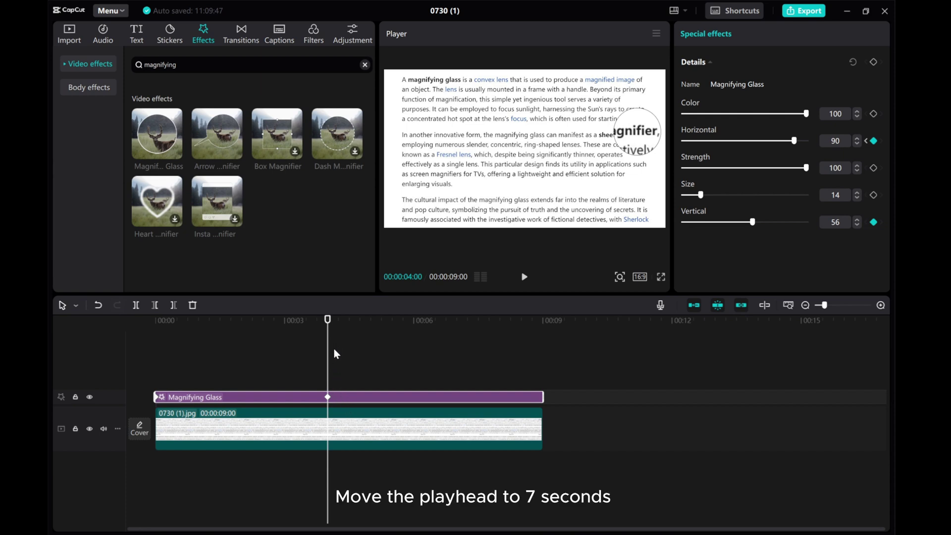
{"action": "left_click_drag", "start_coordinate": [328, 361], "coordinate": [457, 369]}
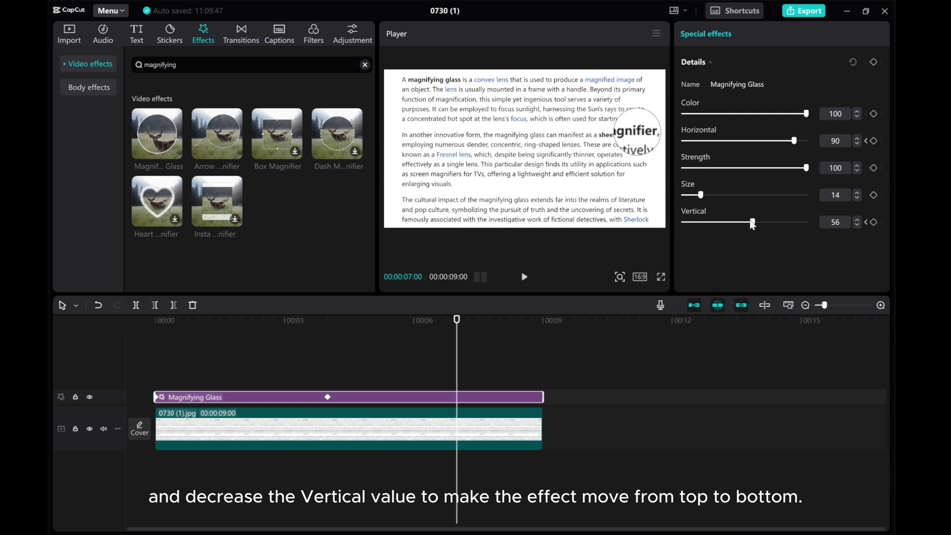
{"action": "left_click_drag", "start_coordinate": [753, 224], "coordinate": [721, 227]}
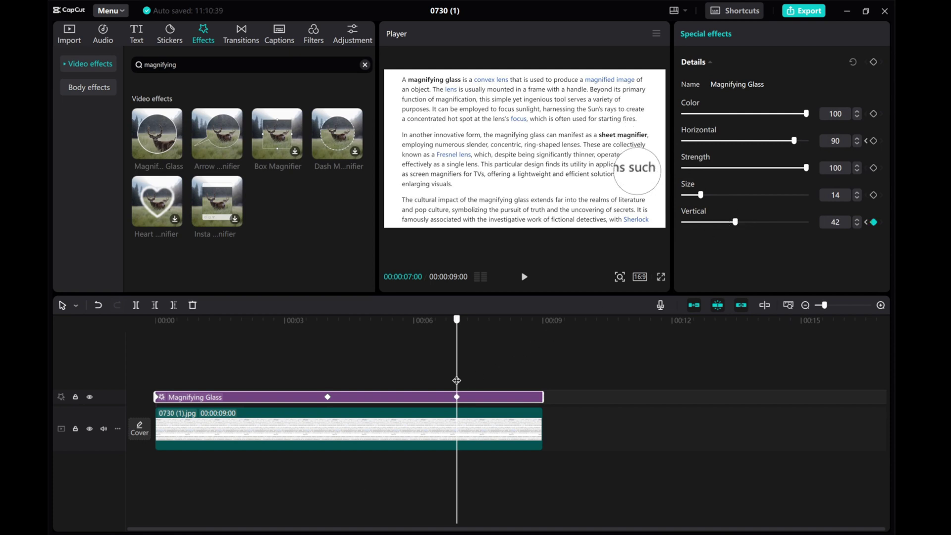
Step: Play back the lens motion from 4 seconds, then return the playhead to the start
{"action": "left_click_drag", "start_coordinate": [457, 380], "coordinate": [328, 381]}
{"action": "left_click", "coordinate": [524, 278]}
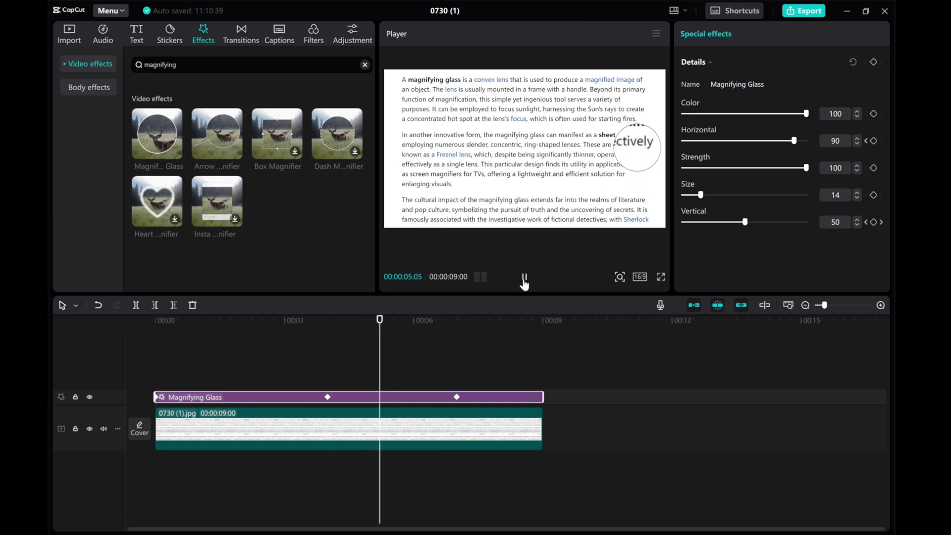
{"action": "left_click", "coordinate": [524, 277]}
{"action": "left_click", "coordinate": [458, 358]}
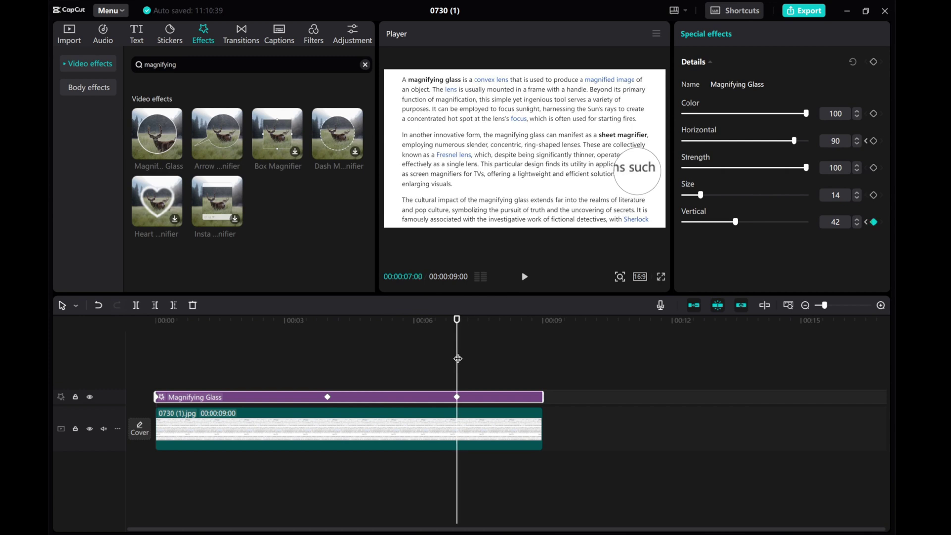
{"action": "left_click_drag", "start_coordinate": [458, 358], "coordinate": [126, 325]}
Step: Add the magnifying-glass PNG on a track above the effect and extend it to 9 seconds
{"action": "left_click", "coordinate": [65, 29]}
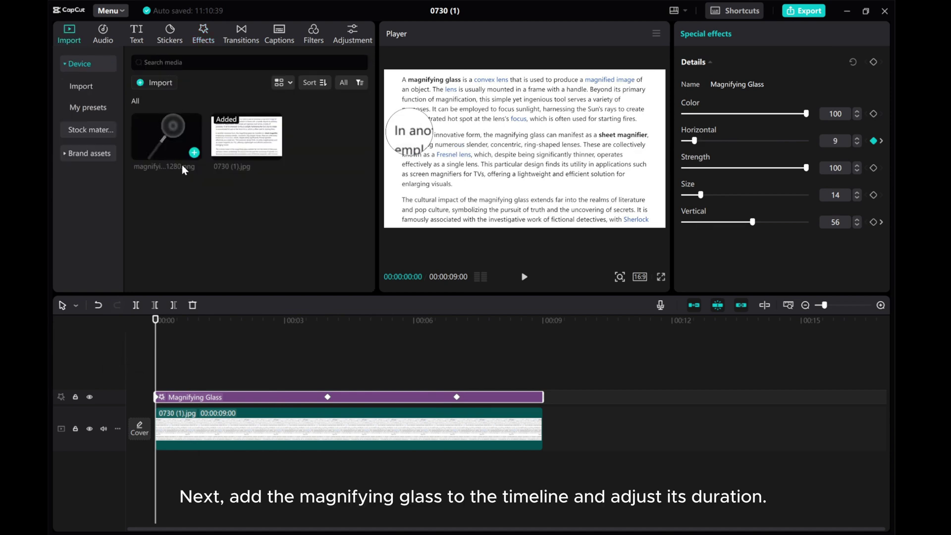
{"action": "left_click", "coordinate": [194, 153]}
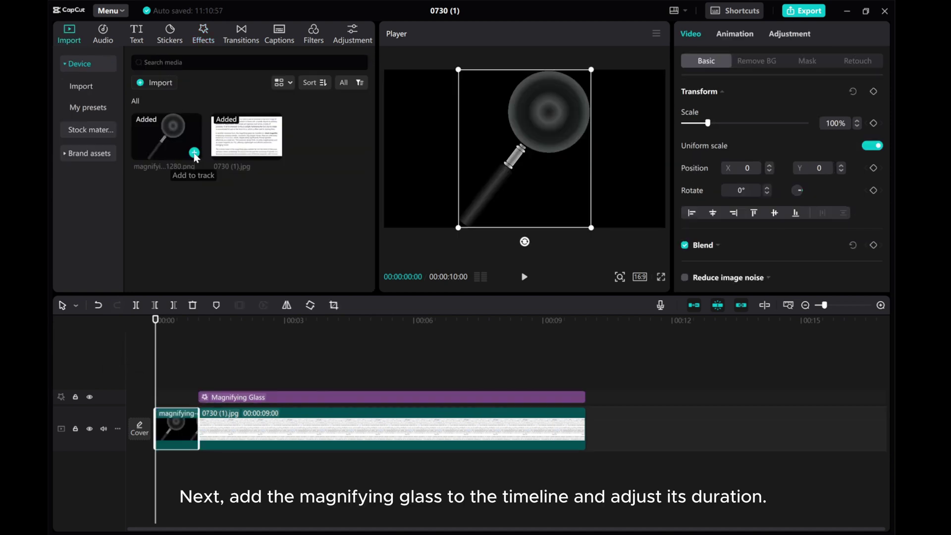
{"action": "left_click_drag", "start_coordinate": [168, 428], "coordinate": [166, 367]}
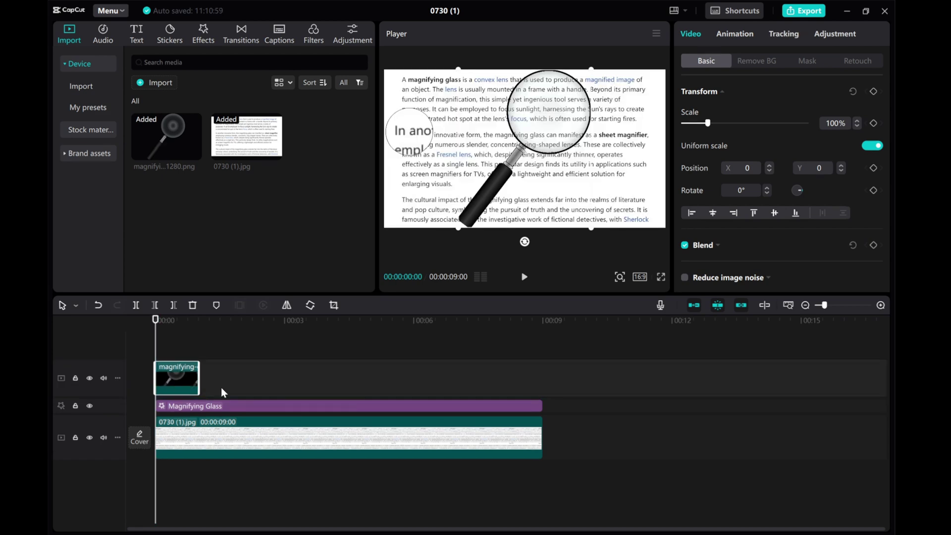
{"action": "left_click_drag", "start_coordinate": [199, 378], "coordinate": [543, 372]}
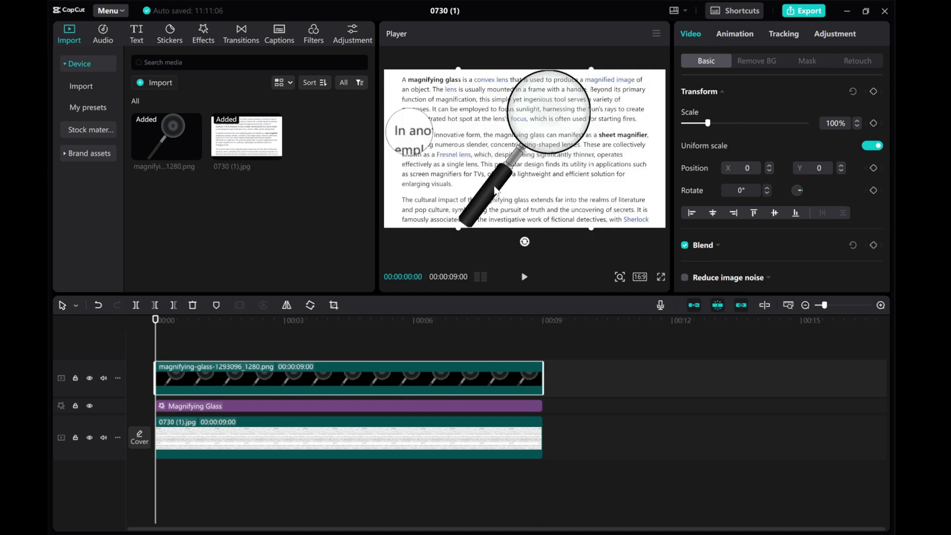
Step: Shrink the glass to 57%, rotate it to -71° and move it onto the lens
{"action": "left_click_drag", "start_coordinate": [458, 69], "coordinate": [530, 112]}
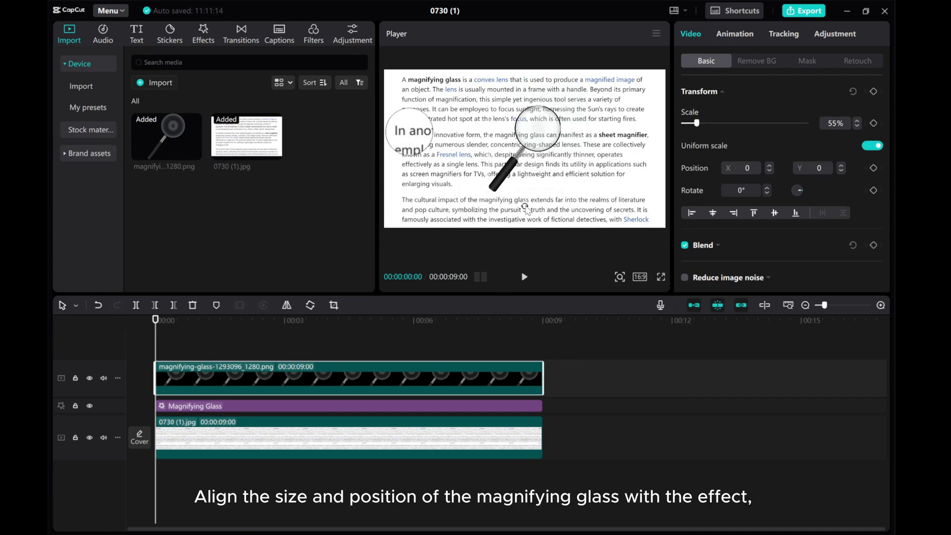
{"action": "left_click_drag", "start_coordinate": [526, 202], "coordinate": [507, 182]}
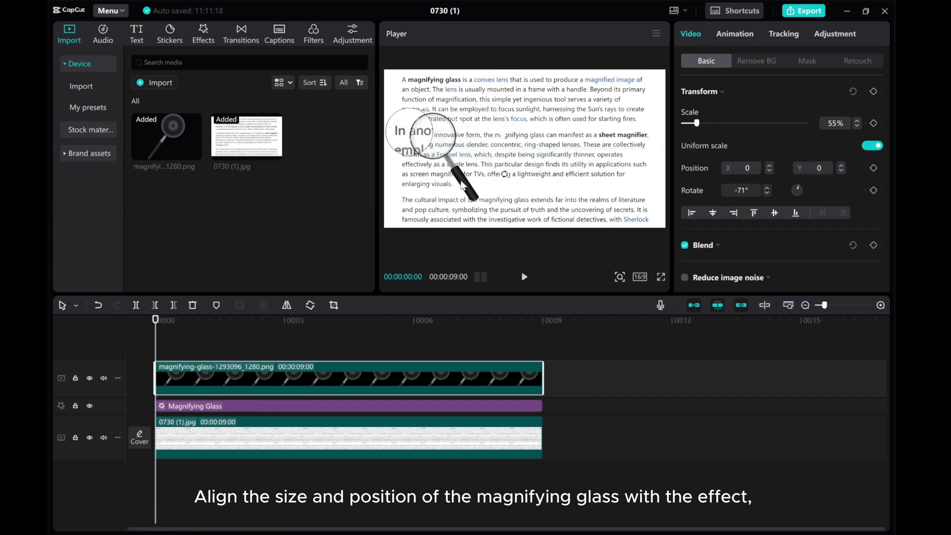
{"action": "left_click_drag", "start_coordinate": [460, 186], "coordinate": [435, 186]}
{"action": "left_click", "coordinate": [856, 121]}
{"action": "left_click", "coordinate": [857, 121]}
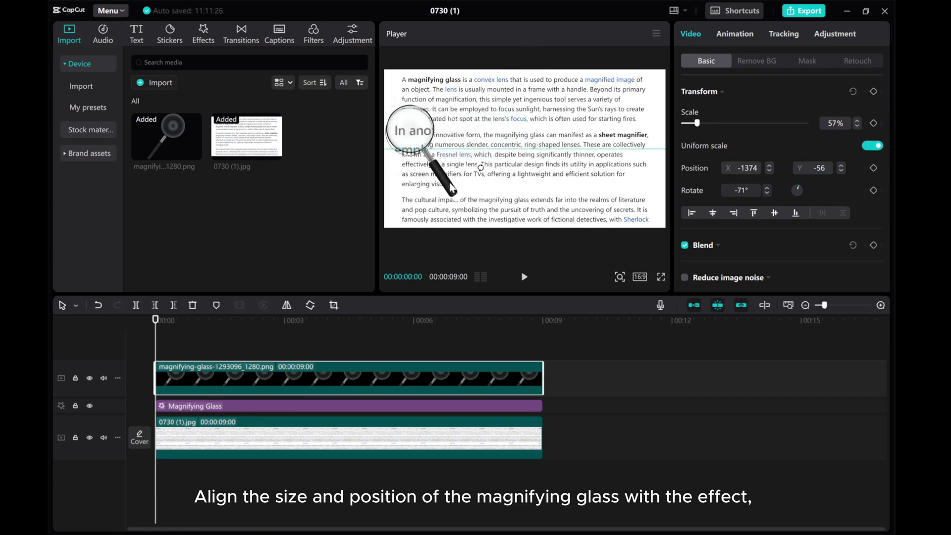
Step: Zoom the preview in and centre the glass on the lens at X -1370, Y -40
{"action": "left_click", "coordinate": [619, 276]}
{"action": "left_click", "coordinate": [149, 349]}
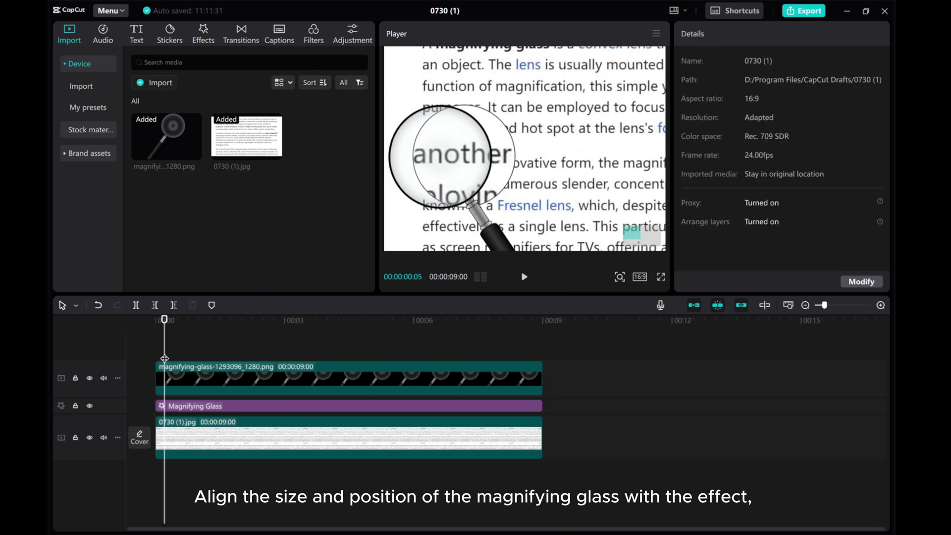
{"action": "left_click", "coordinate": [168, 375]}
{"action": "left_click_drag", "start_coordinate": [495, 242], "coordinate": [494, 240]}
{"action": "left_click", "coordinate": [857, 120]}
{"action": "left_click", "coordinate": [170, 342]}
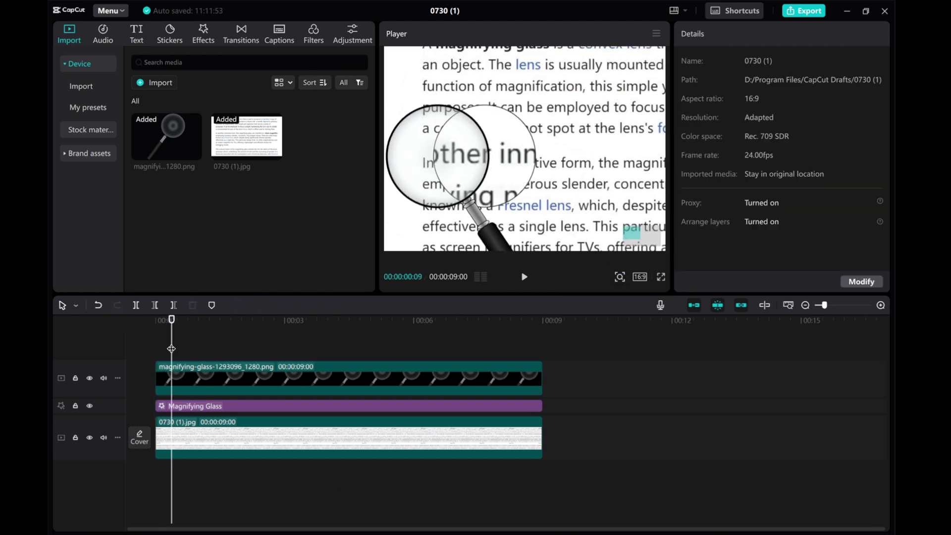
{"action": "left_click", "coordinate": [620, 276]}
{"action": "left_click", "coordinate": [347, 376]}
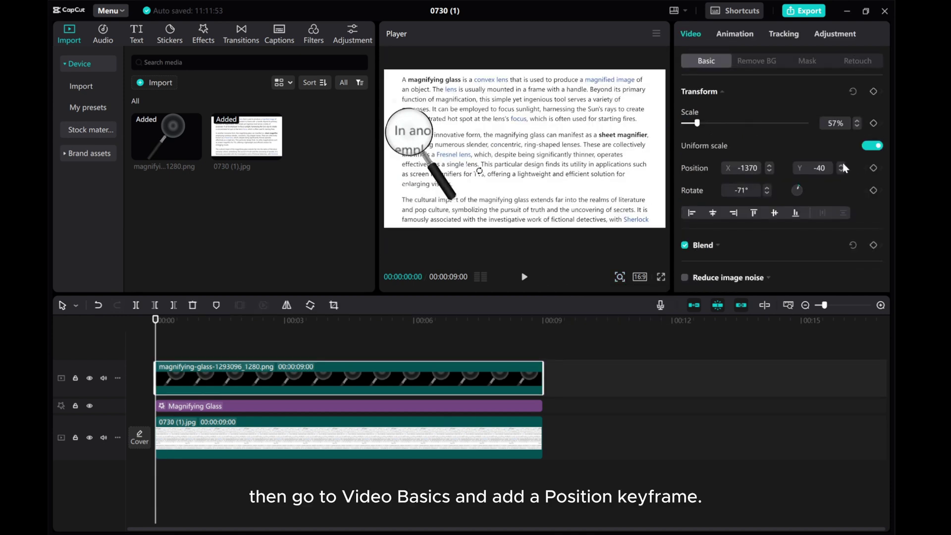
Step: Keyframe the glass position at 0 s, then move it onto the lens at 4 s (X 1751, Y -45)
{"action": "left_click", "coordinate": [873, 169]}
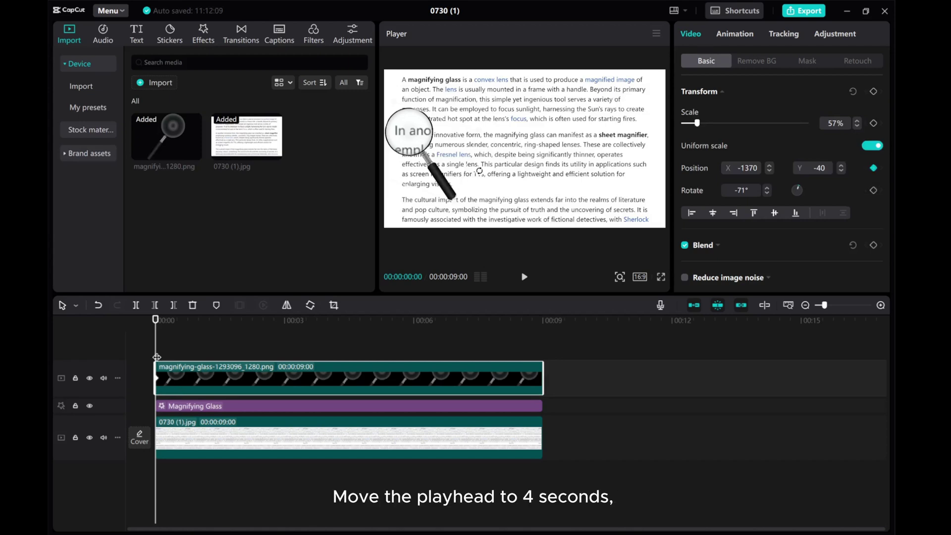
{"action": "left_click_drag", "start_coordinate": [155, 357], "coordinate": [327, 355]}
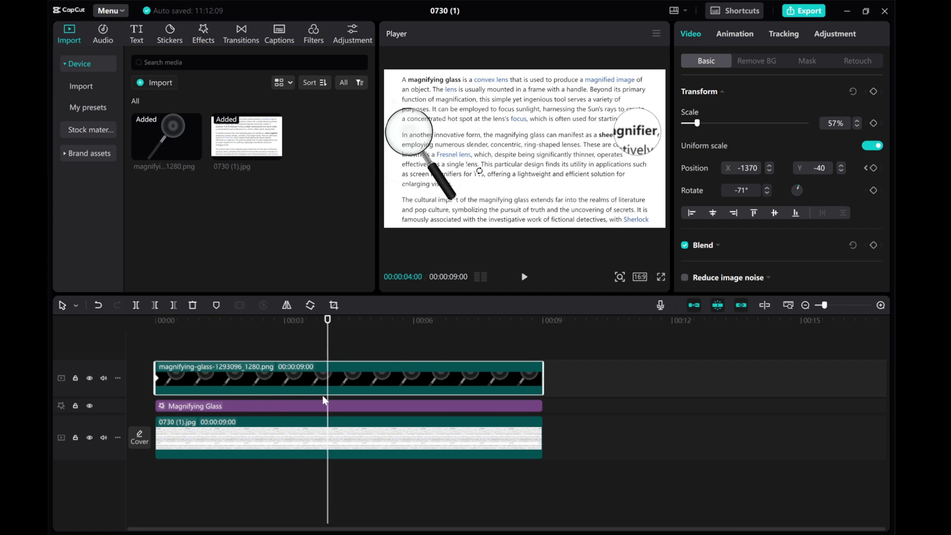
{"action": "left_click", "coordinate": [344, 407]}
{"action": "left_click", "coordinate": [341, 374]}
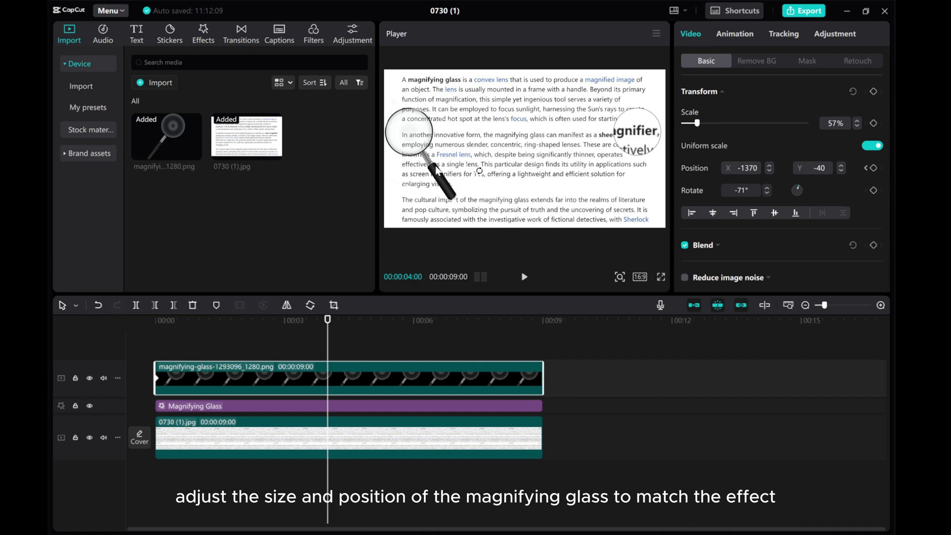
{"action": "left_click_drag", "start_coordinate": [438, 170], "coordinate": [663, 165]}
Step: Zoom the preview in to check the glass sits on the lens, then zoom back out
{"action": "left_click", "coordinate": [620, 280]}
{"action": "left_click_drag", "start_coordinate": [600, 297], "coordinate": [633, 297]}
{"action": "left_click_drag", "start_coordinate": [639, 237], "coordinate": [654, 234]}
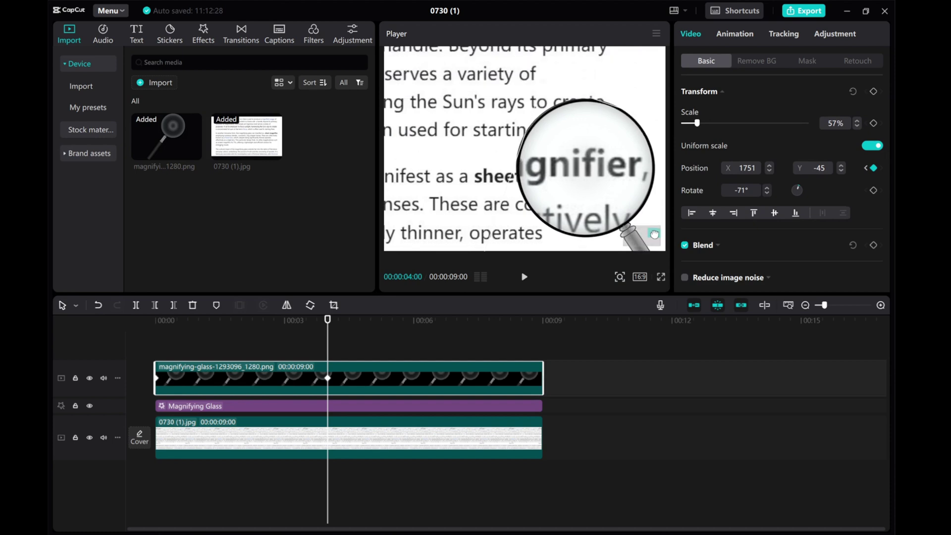
{"action": "mouse_move", "coordinate": [620, 276]}
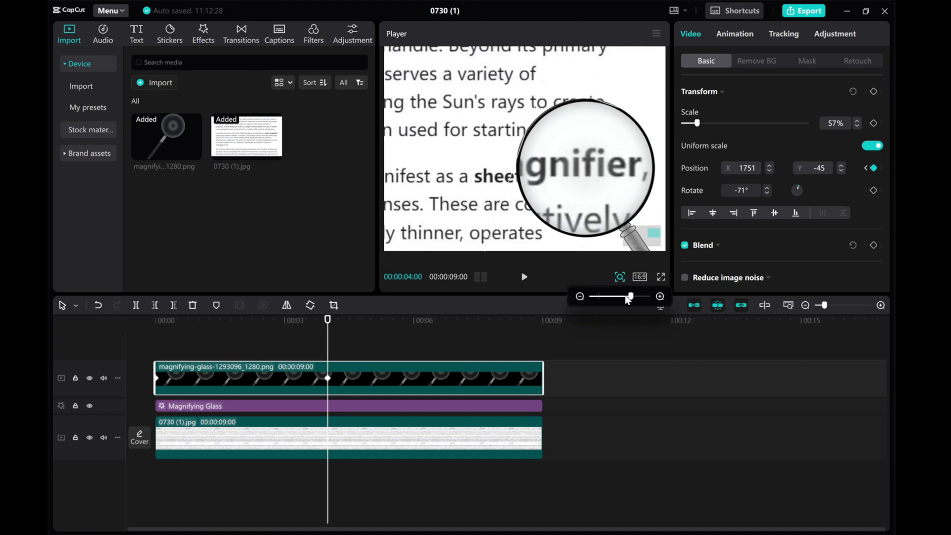
{"action": "left_click", "coordinate": [614, 297]}
{"action": "left_click_drag", "start_coordinate": [614, 297], "coordinate": [600, 298]}
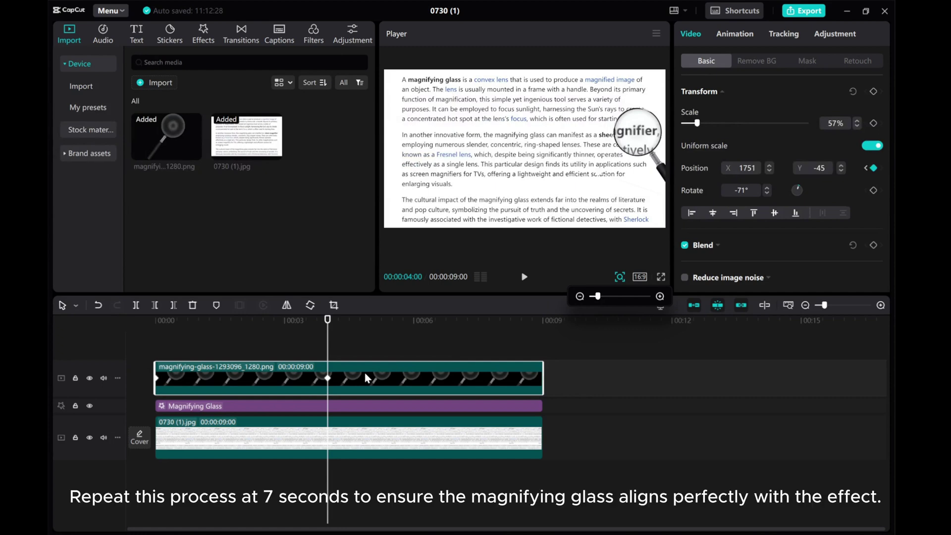
Step: At the effect's 7-second keyframe, keyframe the glass at X 1755, Y -571 and scrub to verify
{"action": "left_click", "coordinate": [438, 407]}
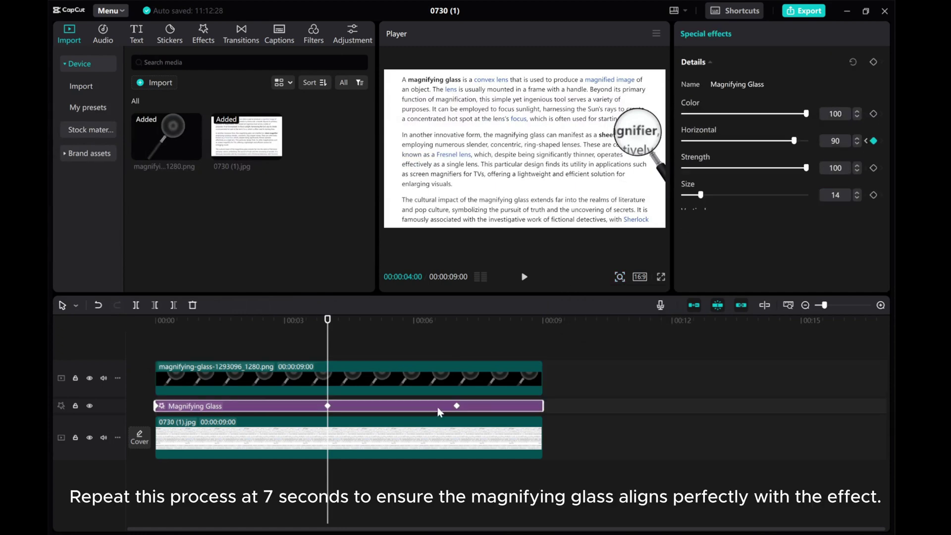
{"action": "left_click", "coordinate": [457, 406]}
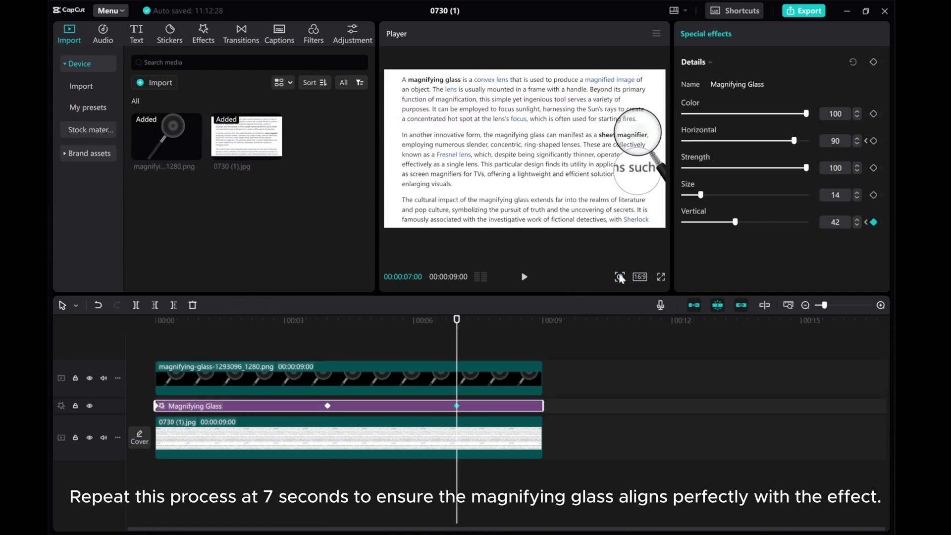
{"action": "left_click", "coordinate": [498, 373]}
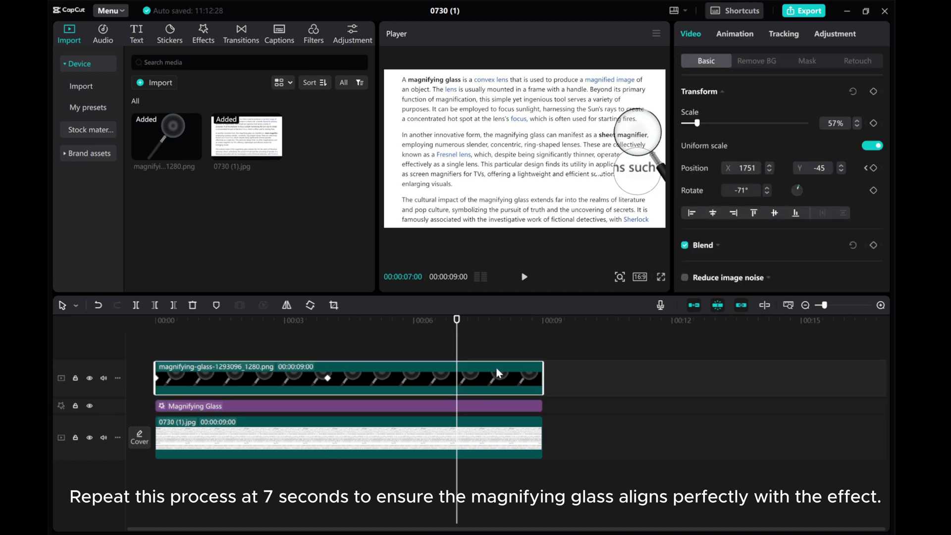
{"action": "left_click_drag", "start_coordinate": [657, 143], "coordinate": [657, 185]}
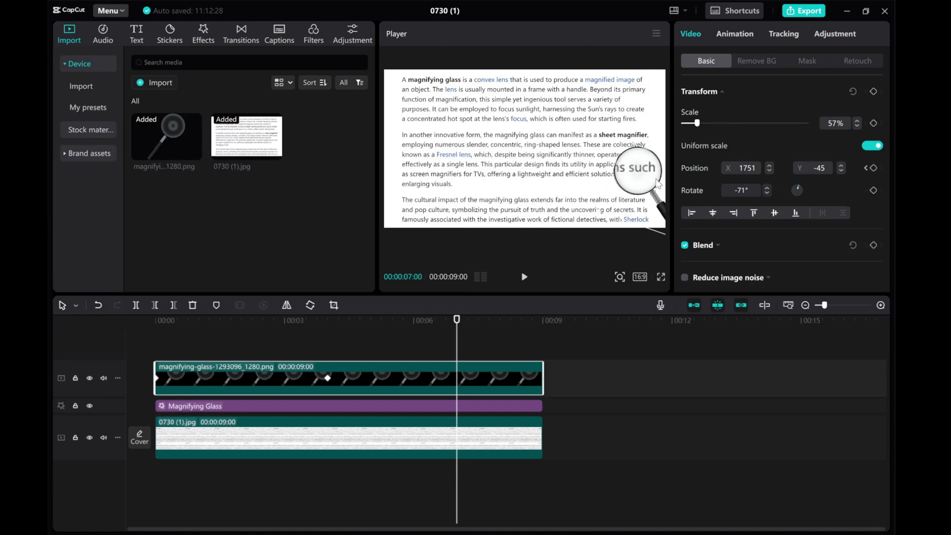
{"action": "left_click", "coordinate": [658, 184]}
{"action": "left_click_drag", "start_coordinate": [454, 353], "coordinate": [147, 347]}
Step: Deselect the clip and play the 9-second video in the full-screen preview
{"action": "left_click", "coordinate": [168, 340]}
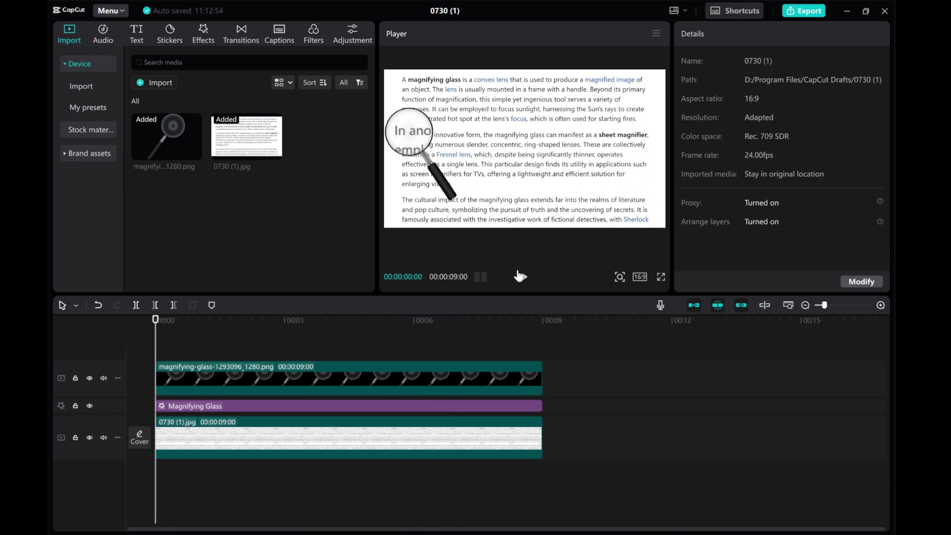
{"action": "left_click", "coordinate": [661, 277]}
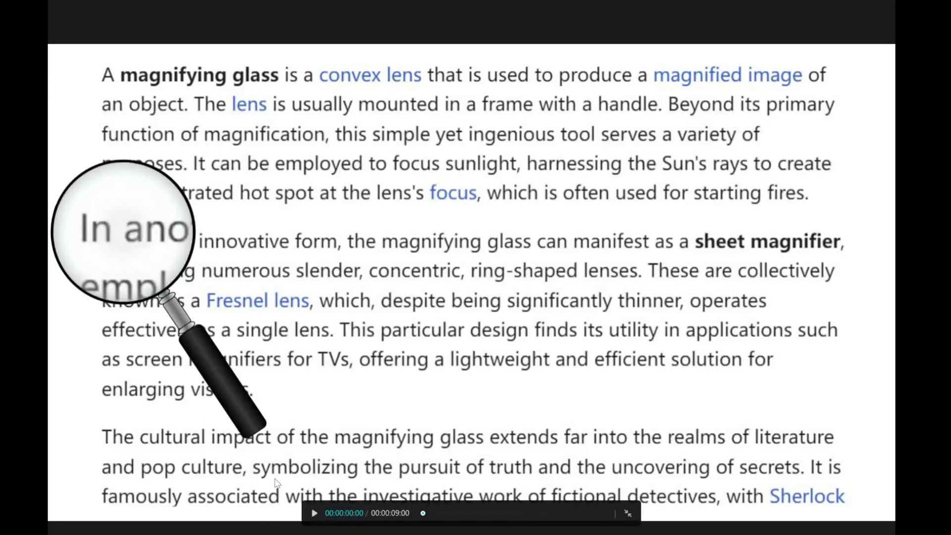
{"action": "left_click", "coordinate": [311, 513]}
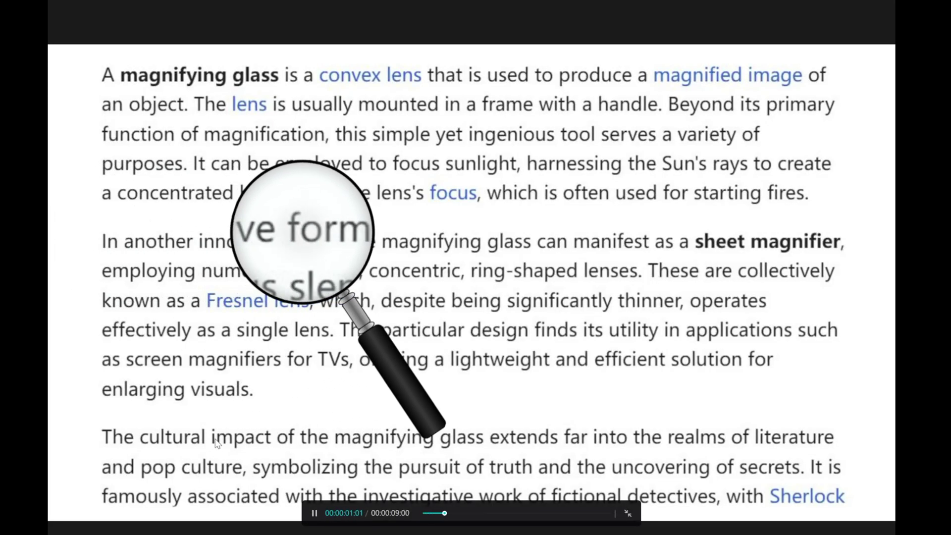